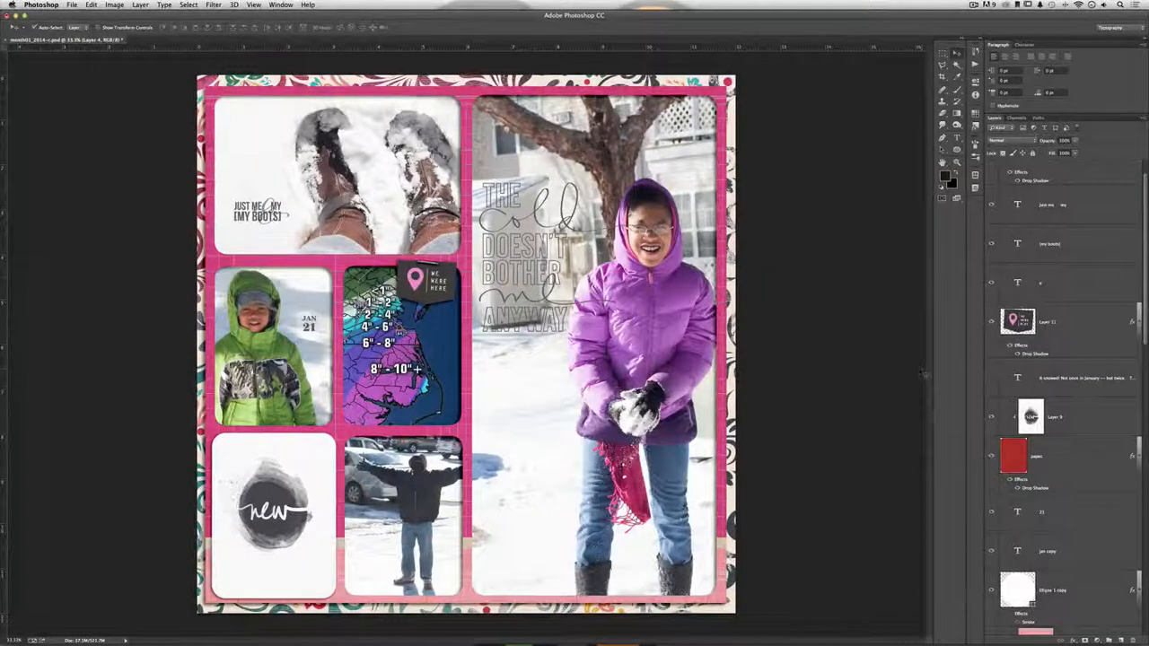
# Hide the title word art that overlays the large photo of the girl in the purple coat
pyautogui.scroll(-5, 1059, 404)
pyautogui.scroll(-5, 1028, 393)
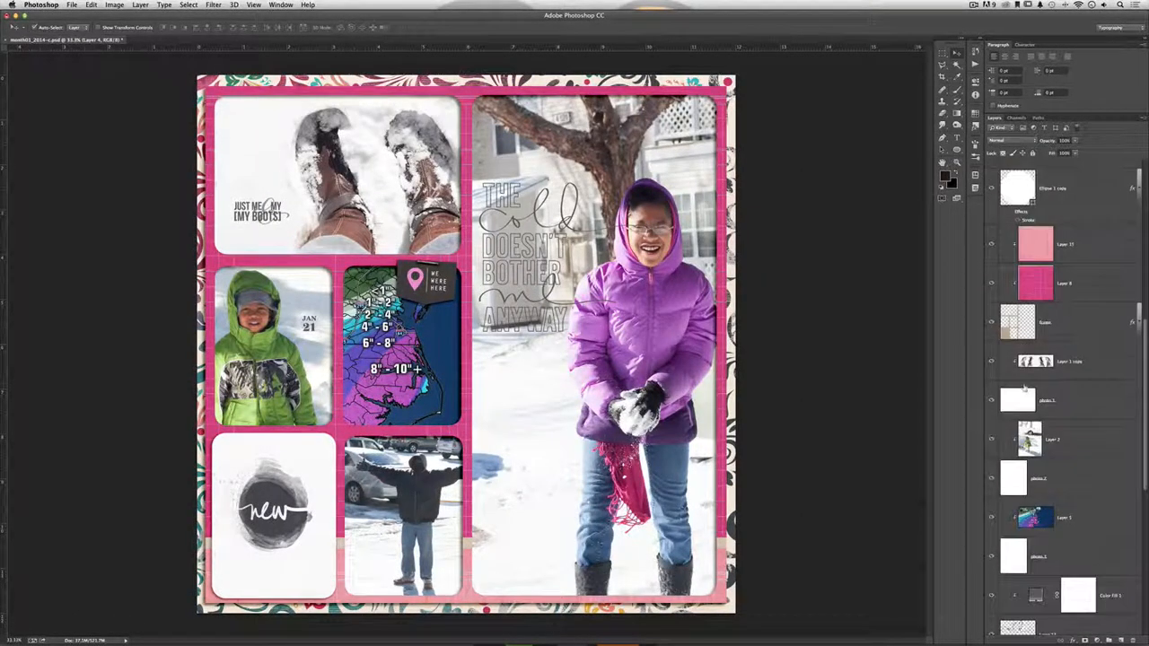
pyautogui.scroll(-2, 1026, 391)
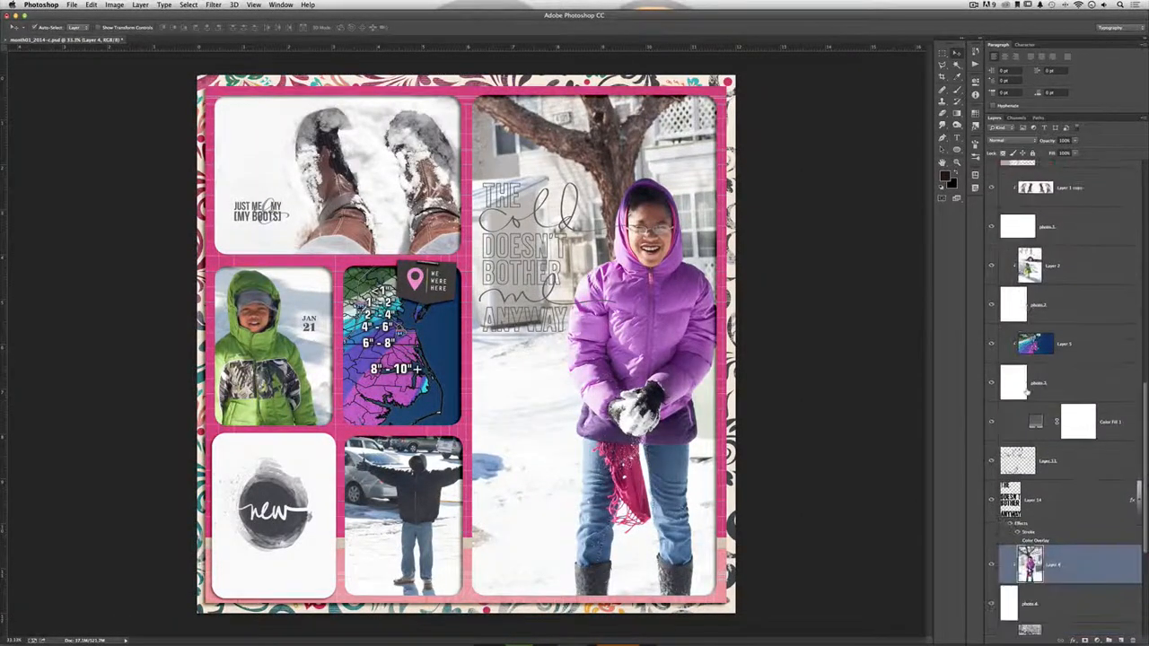
pyautogui.click(989, 461)
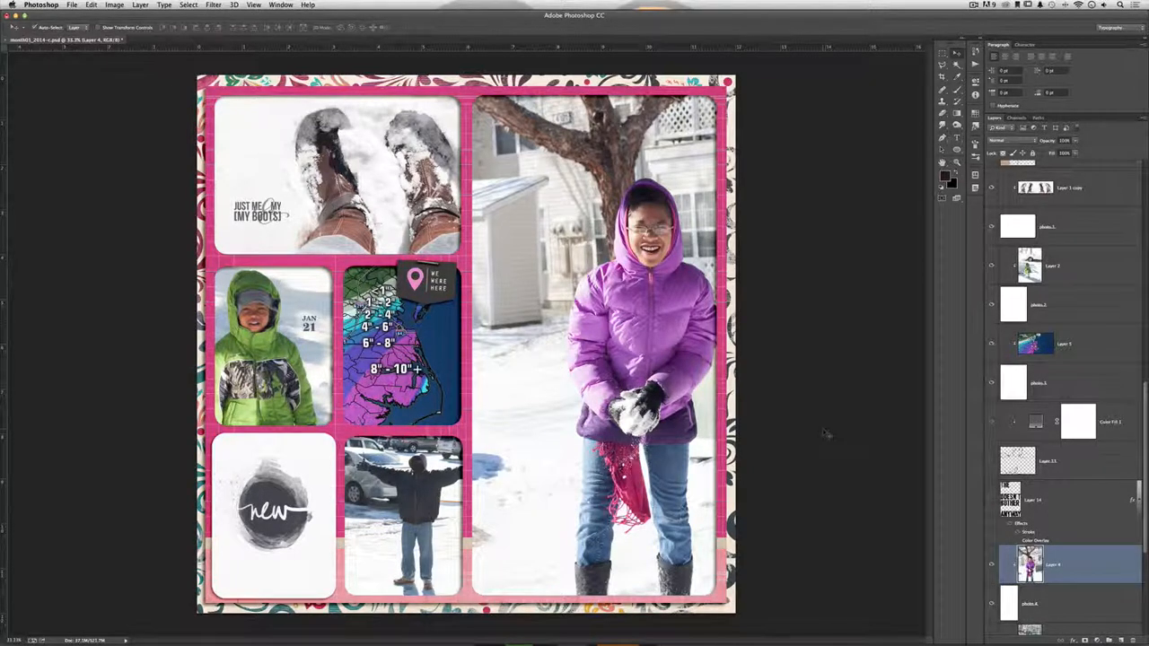
# Add a Gradient Fill layer directly above the girl's photo, Layer 4
pyautogui.scroll(-5, 1076, 565)
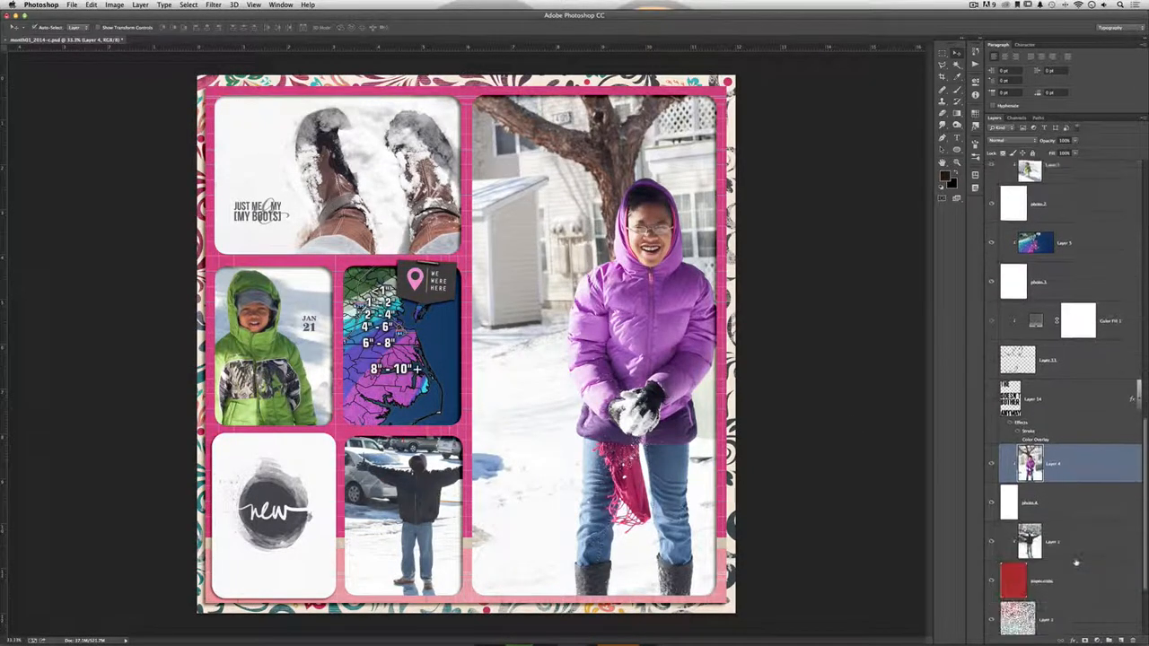
pyautogui.click(1134, 316)
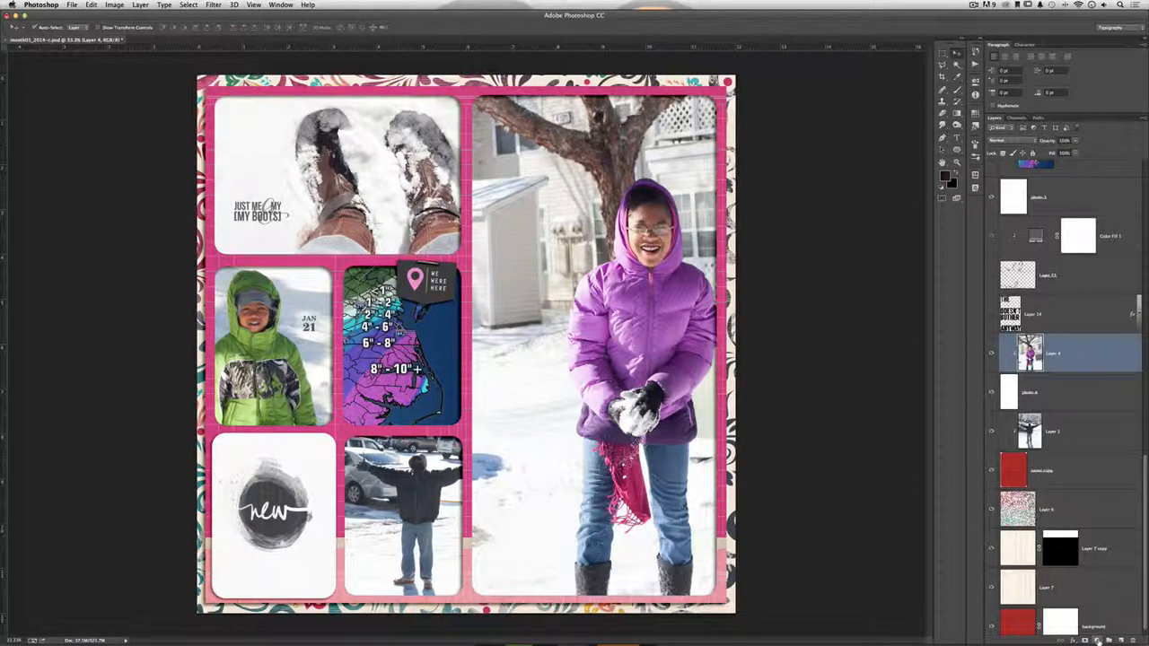
pyautogui.click(1097, 639)
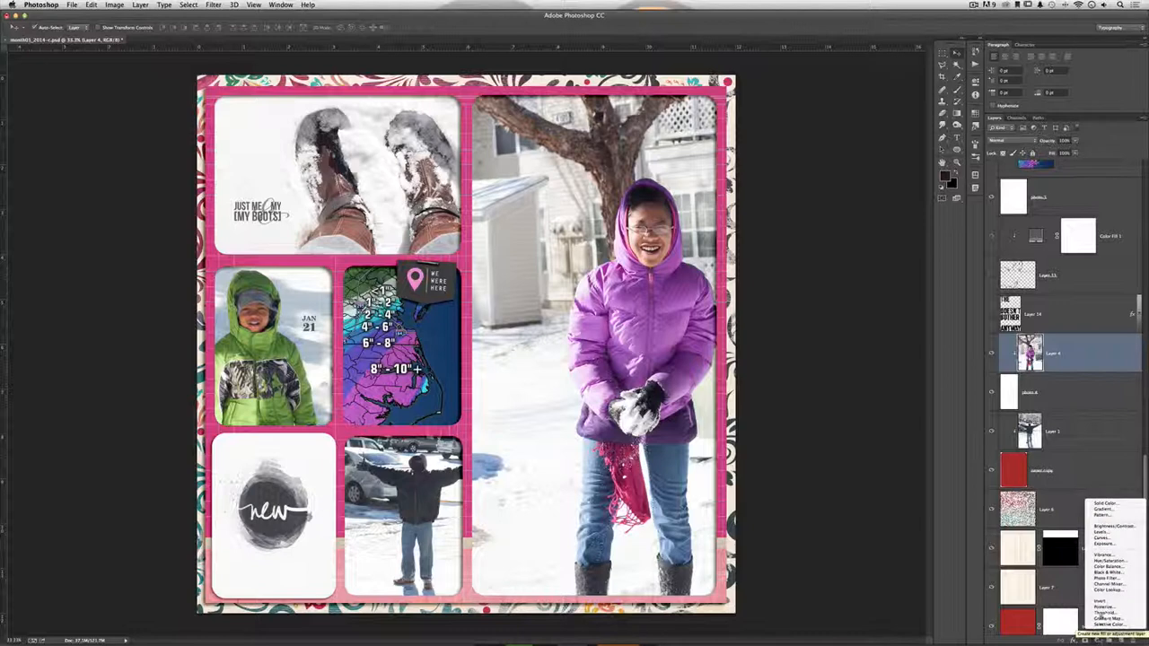
pyautogui.click(1122, 510)
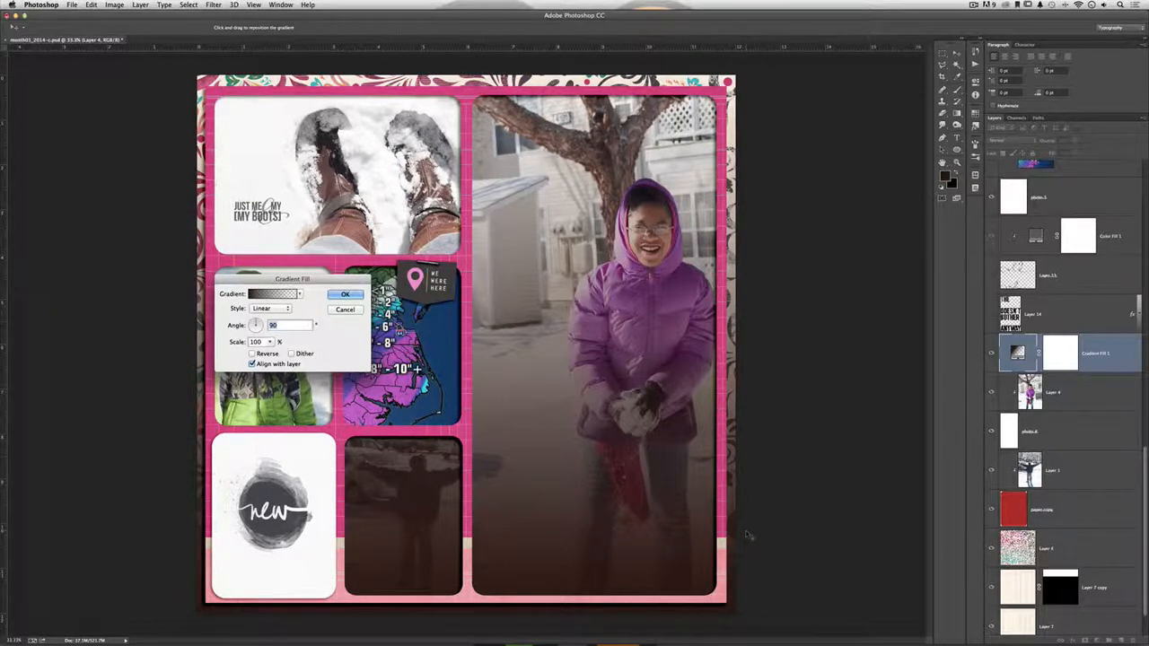
# Set the linear gradient fill's angle to -72.35 degrees so that it starts from the photo's upper left
pyautogui.moveTo(355, 281); pyautogui.dragTo(895, 285)
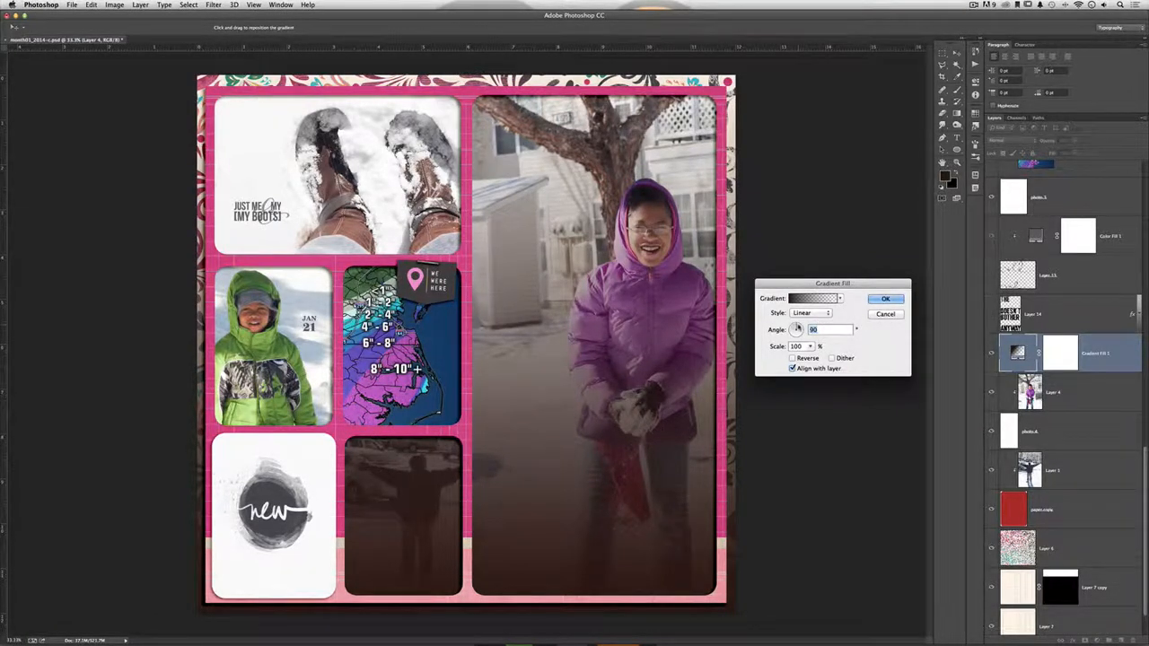
pyautogui.moveTo(795, 327); pyautogui.dragTo(796, 346)
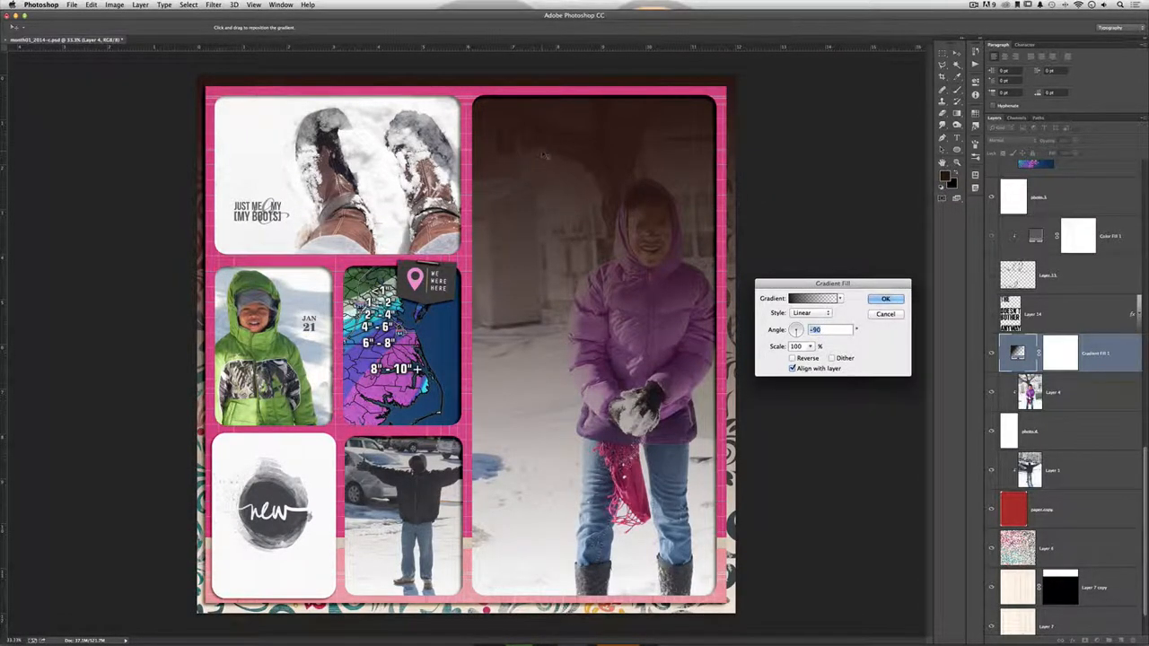
pyautogui.moveTo(797, 337); pyautogui.dragTo(800, 344)
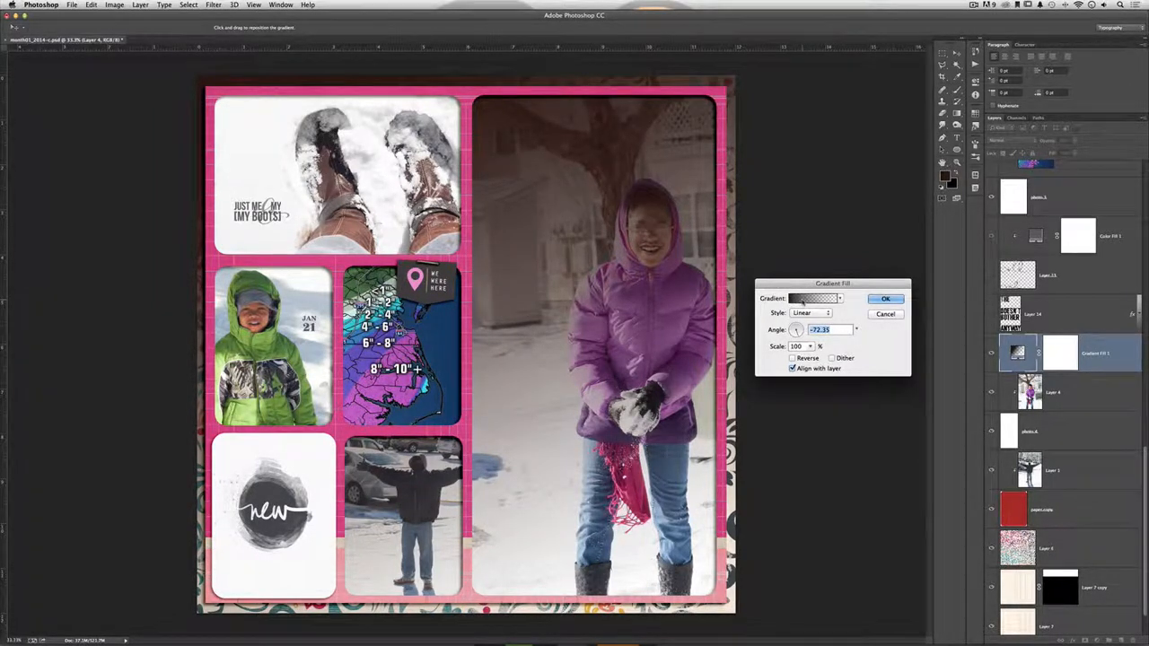
# Choose the Foreground to Transparent preset for the gradient fill, keeping its preset name
pyautogui.click(801, 298)
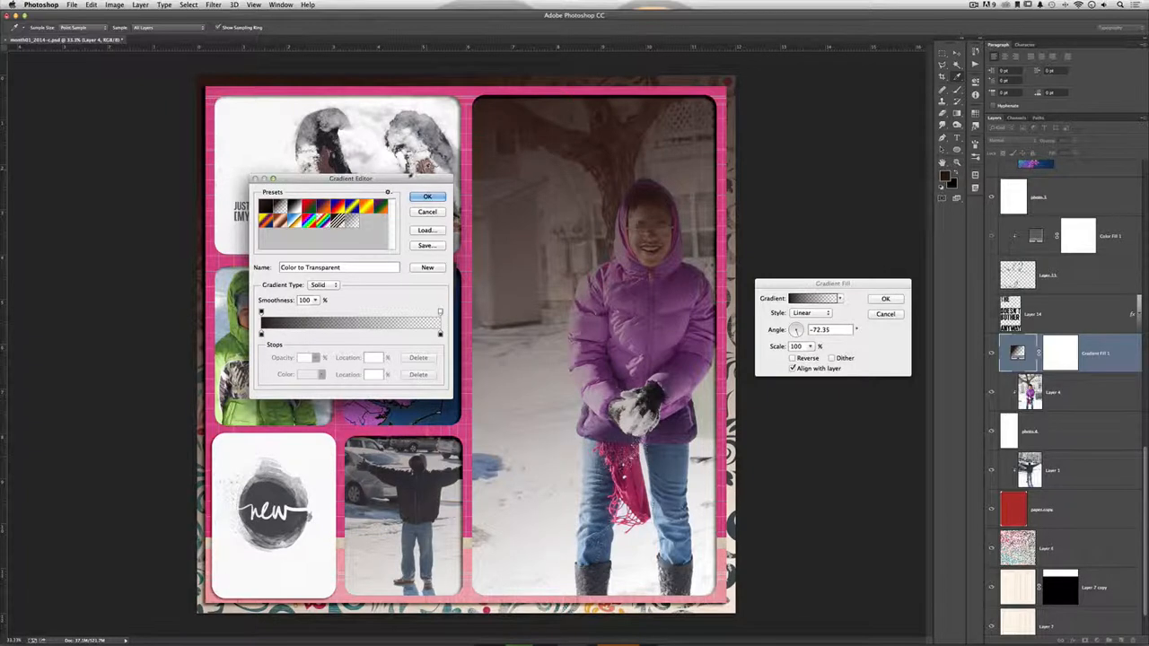
pyautogui.moveTo(409, 177); pyautogui.dragTo(489, 203)
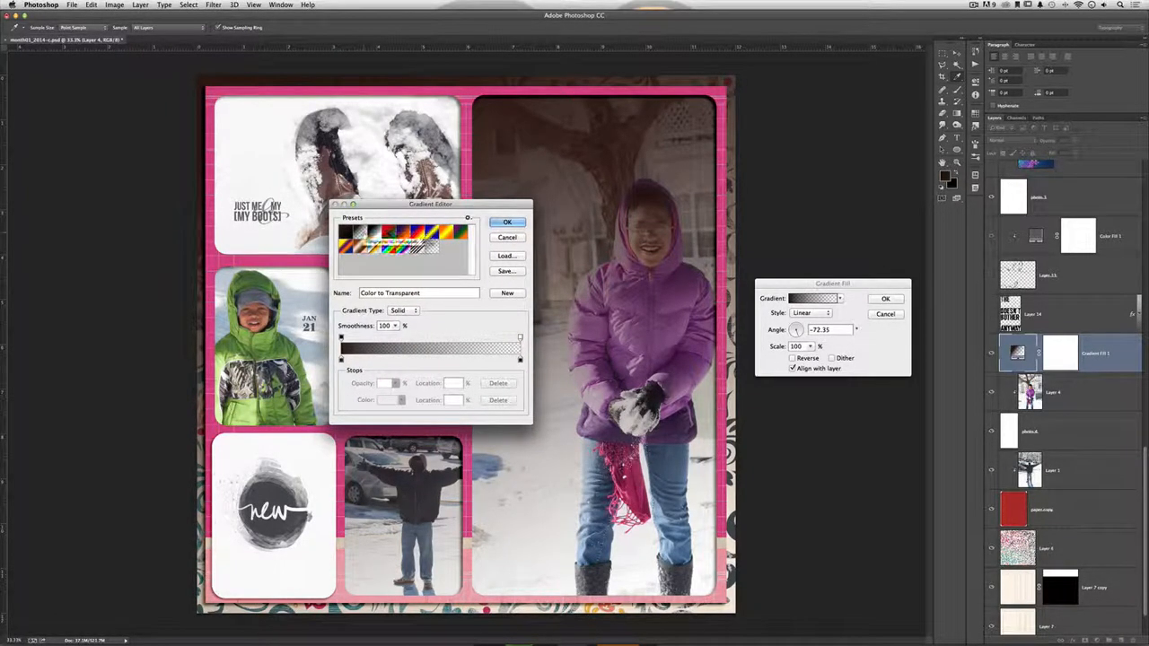
pyautogui.click(359, 233)
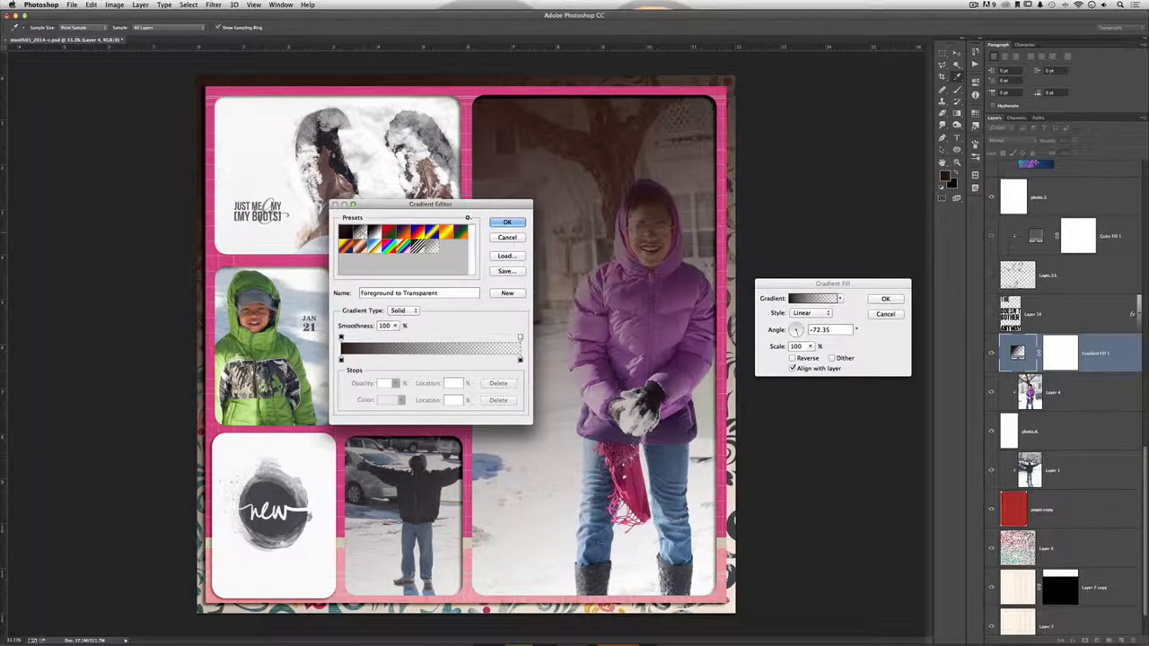
pyautogui.doubleClick(359, 233)
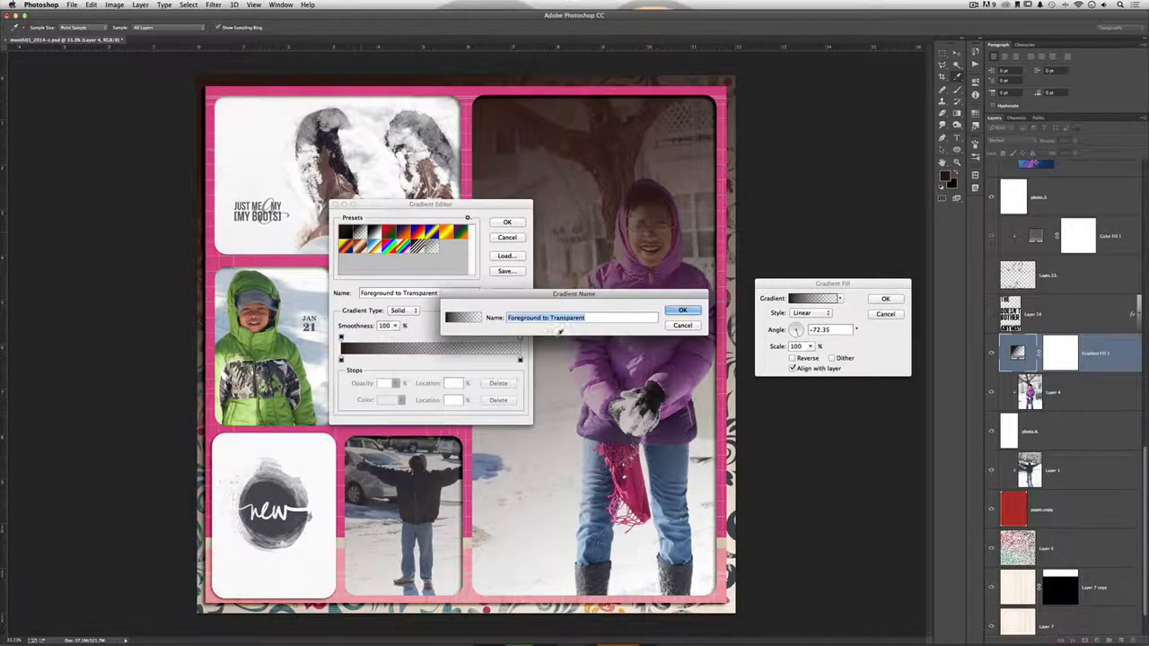
pyautogui.click(682, 311)
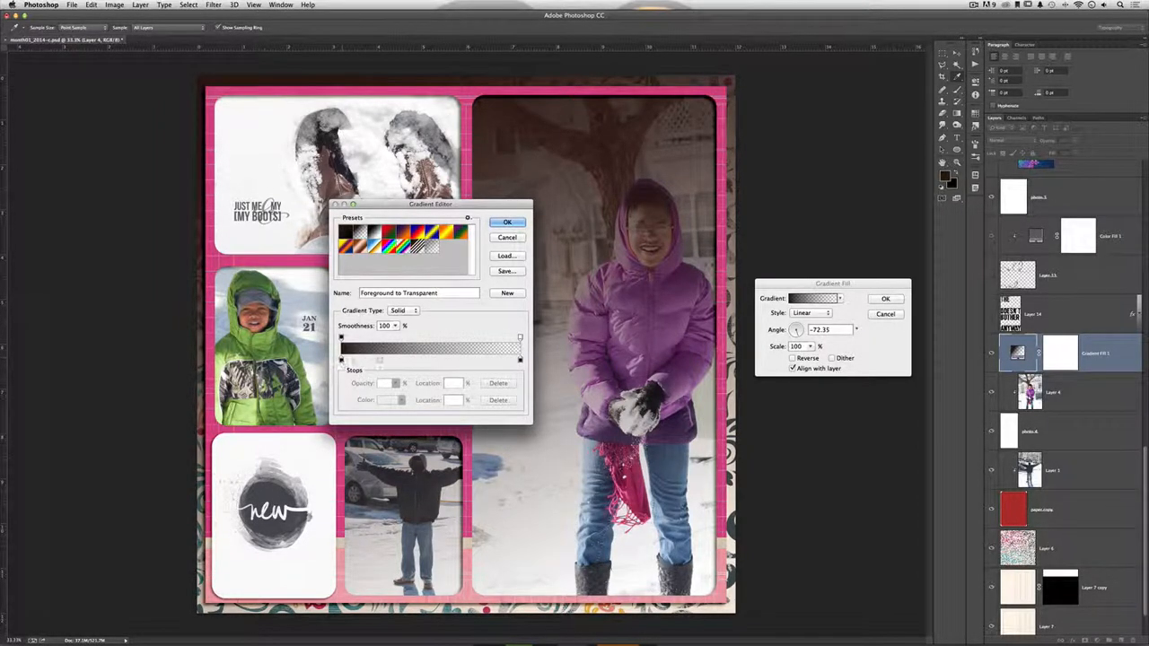
# Set the gradient's starting color stop, at location 0%, to pure white (ffffff)
pyautogui.click(341, 360)
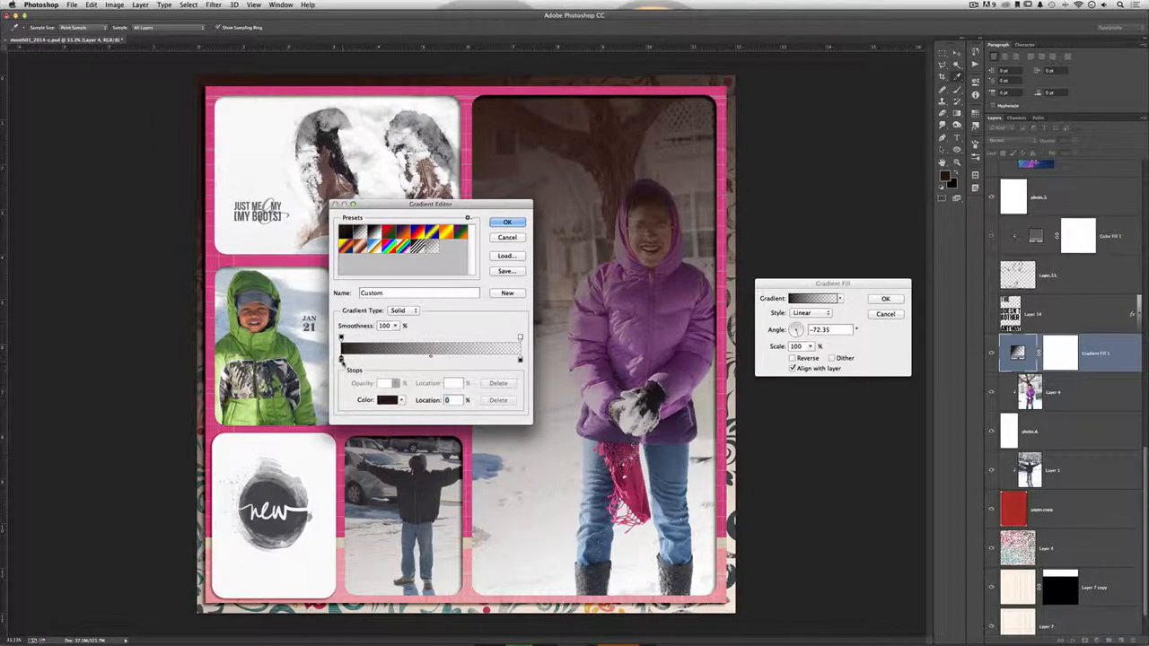
pyautogui.click(387, 400)
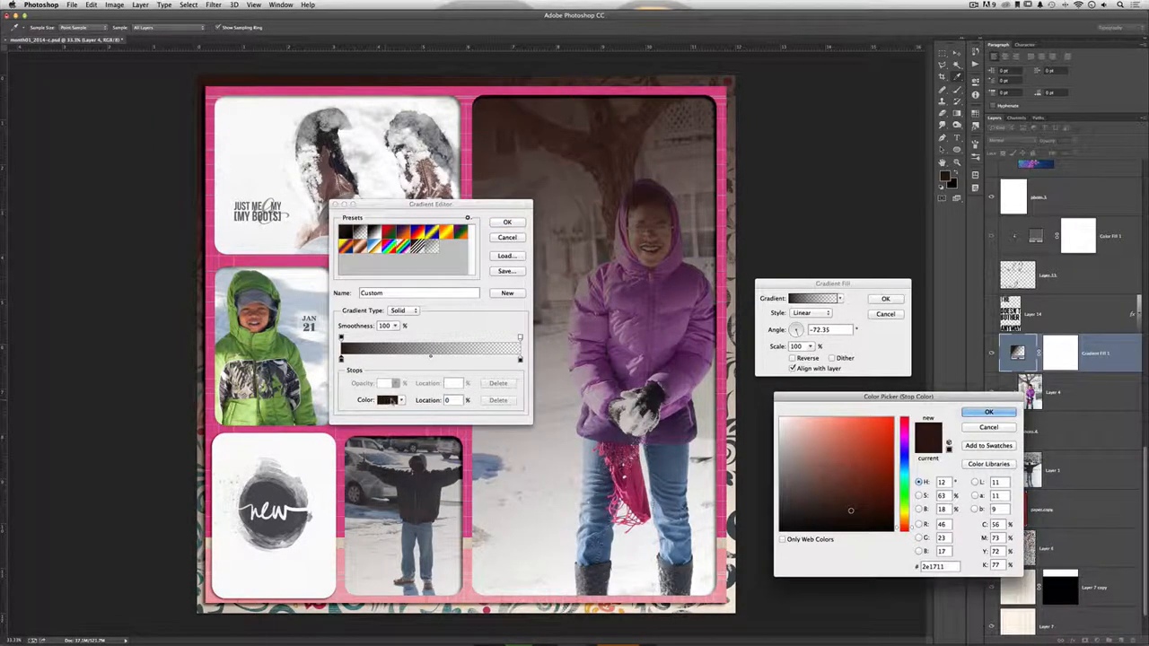
pyautogui.click(551, 504)
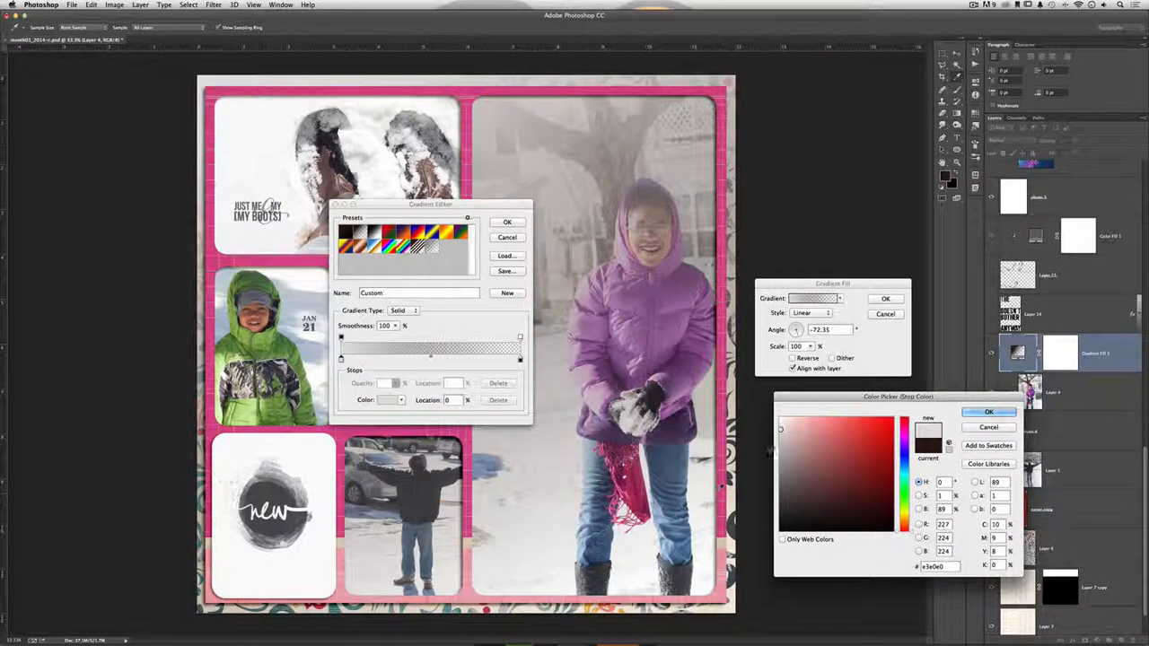
pyautogui.click(779, 416)
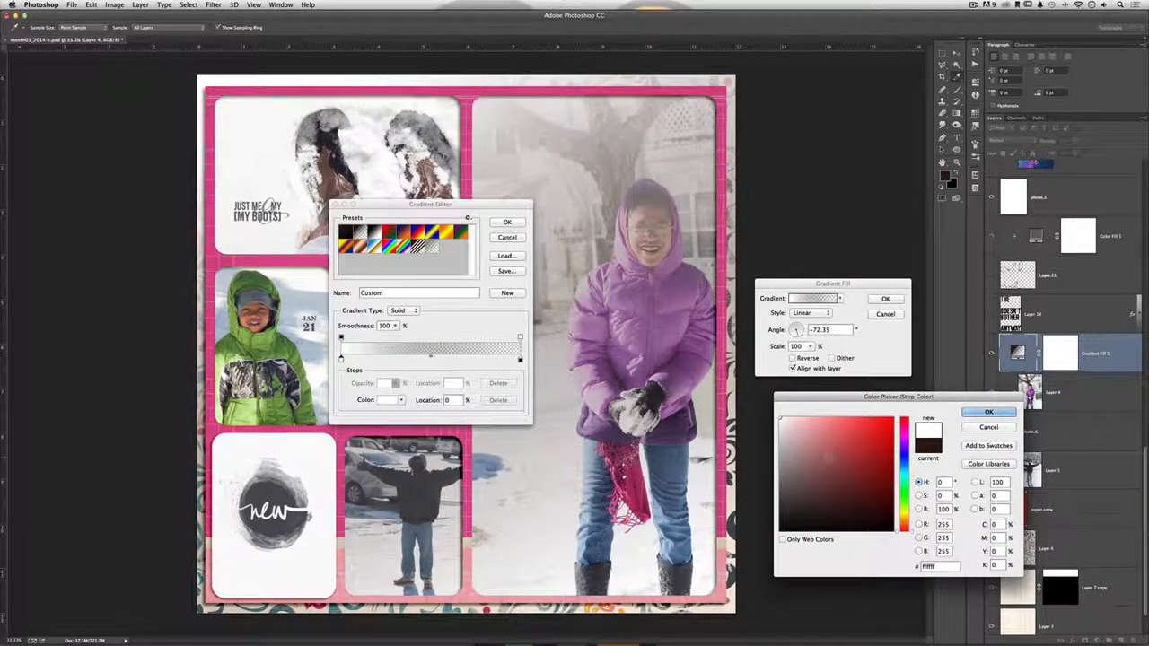
pyautogui.click(986, 412)
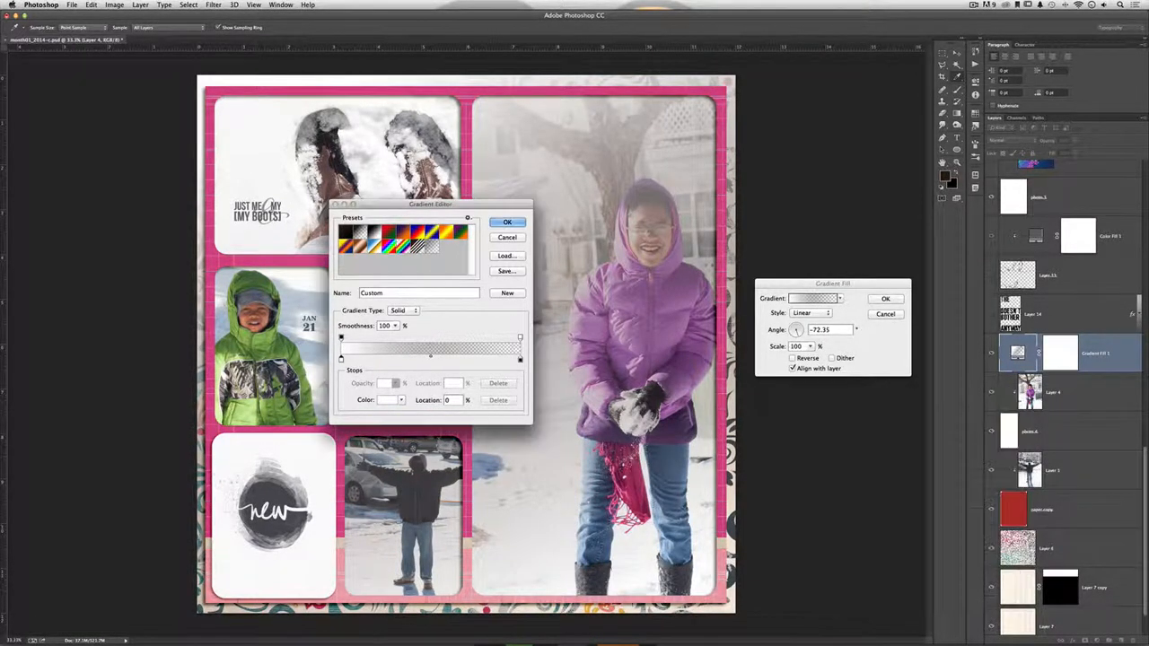
# Set the gradient's ending color stop, at location 100%, to pure white (ffffff)
pyautogui.click(520, 360)
pyautogui.doubleClick(520, 360)
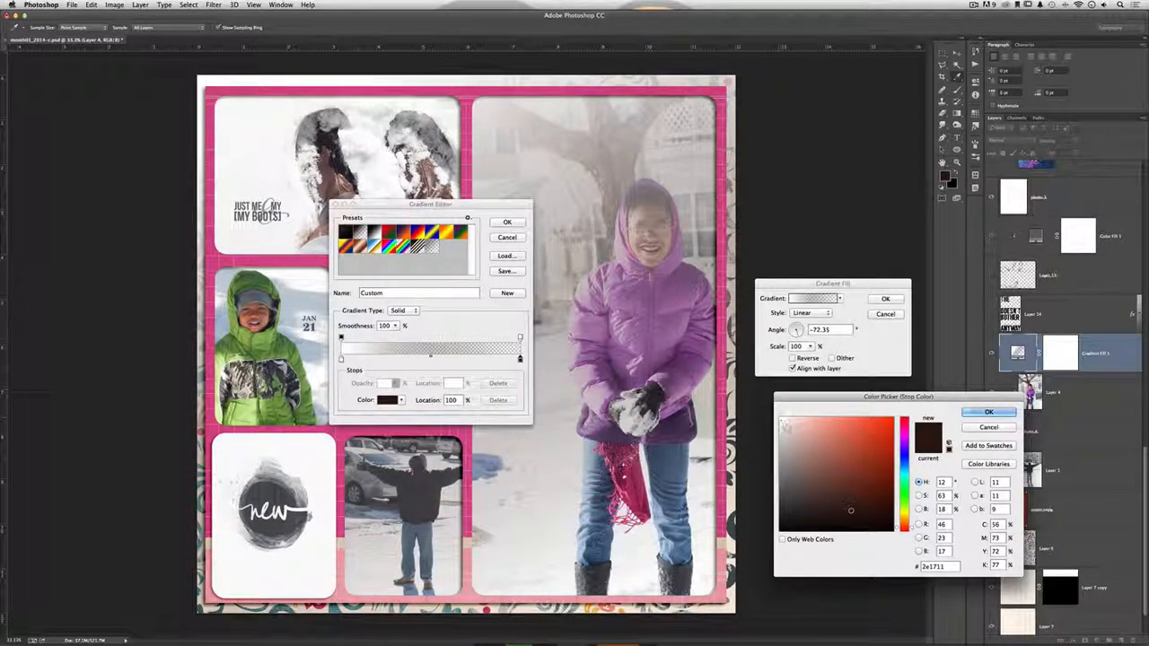
pyautogui.click(779, 418)
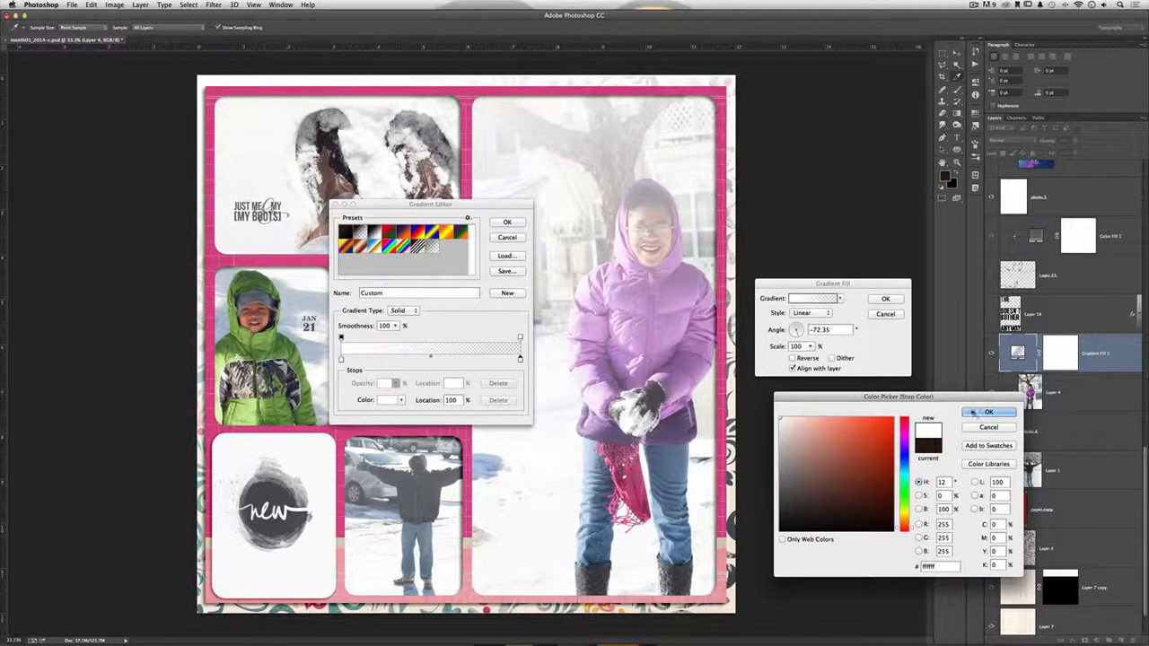
pyautogui.click(972, 412)
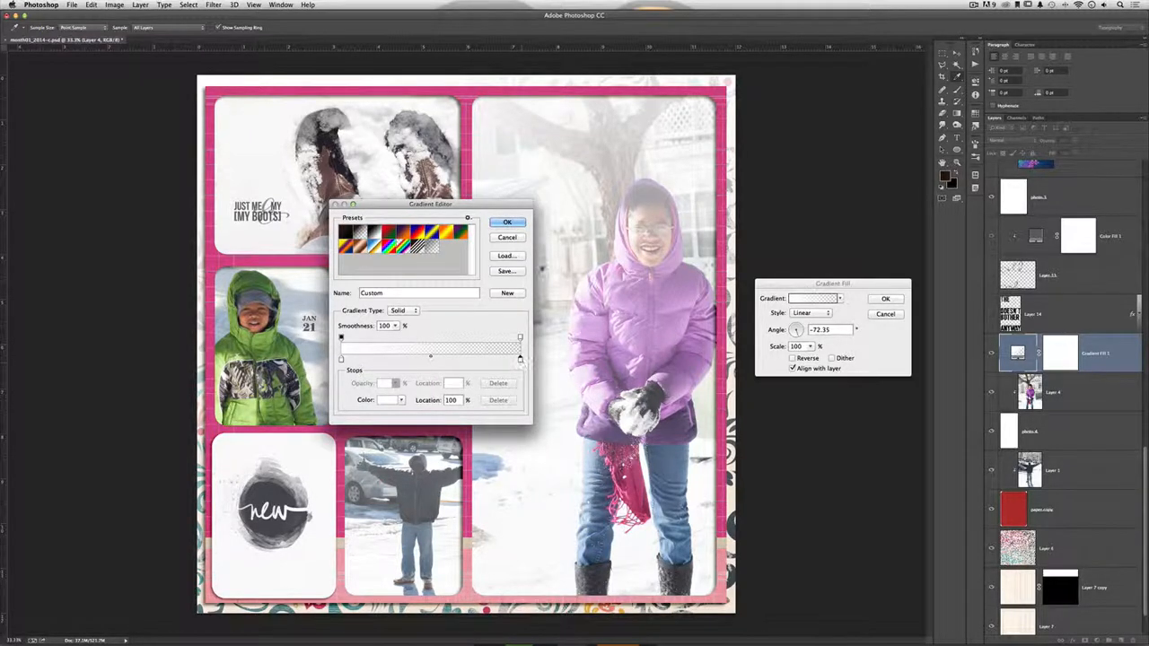
# Apply the white-to-transparent gradient fill and clip its layer to the girl's photo
pyautogui.click(519, 225)
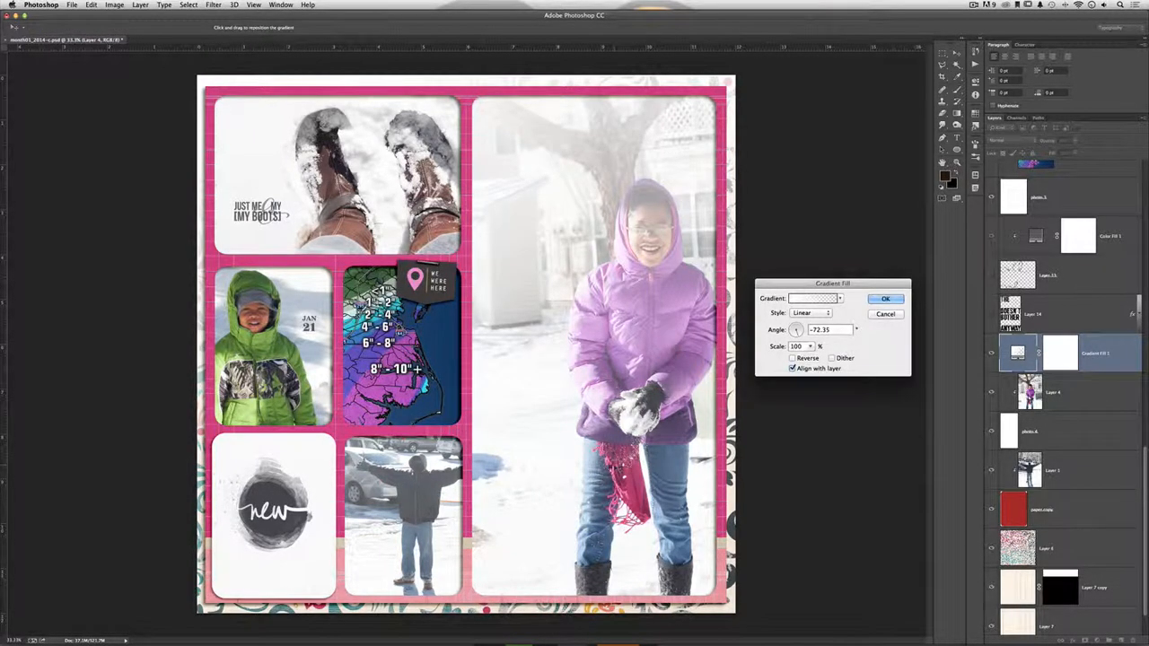
pyautogui.click(885, 298)
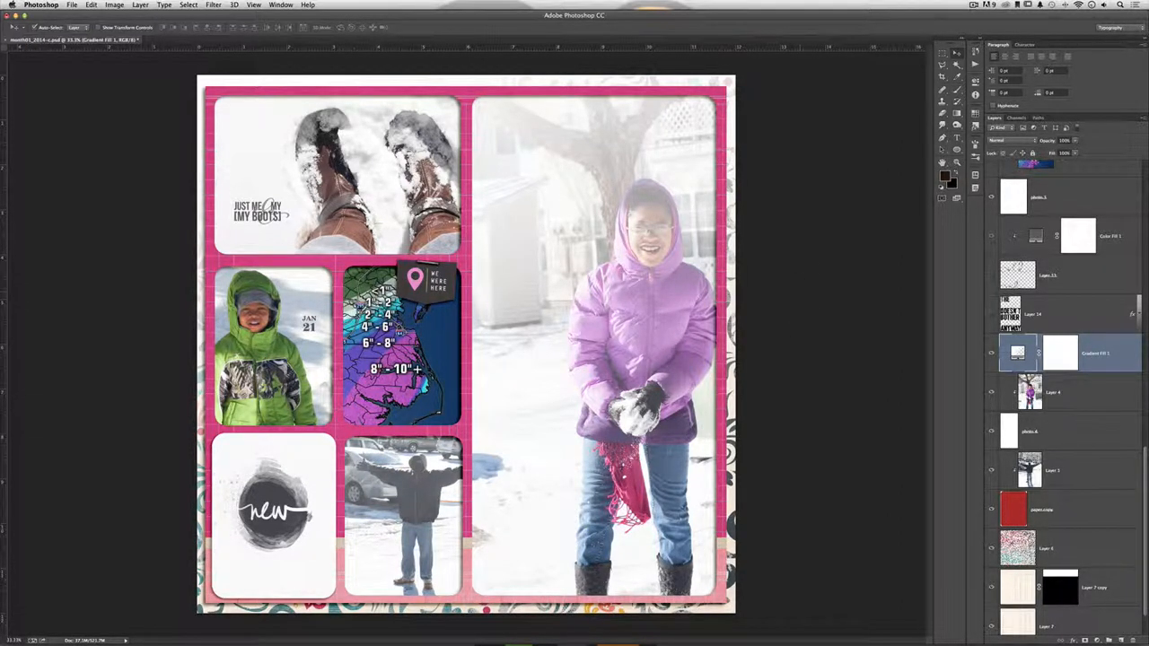
pyautogui.keyDown('alt'); pyautogui.click(1093, 371); pyautogui.keyUp('alt')
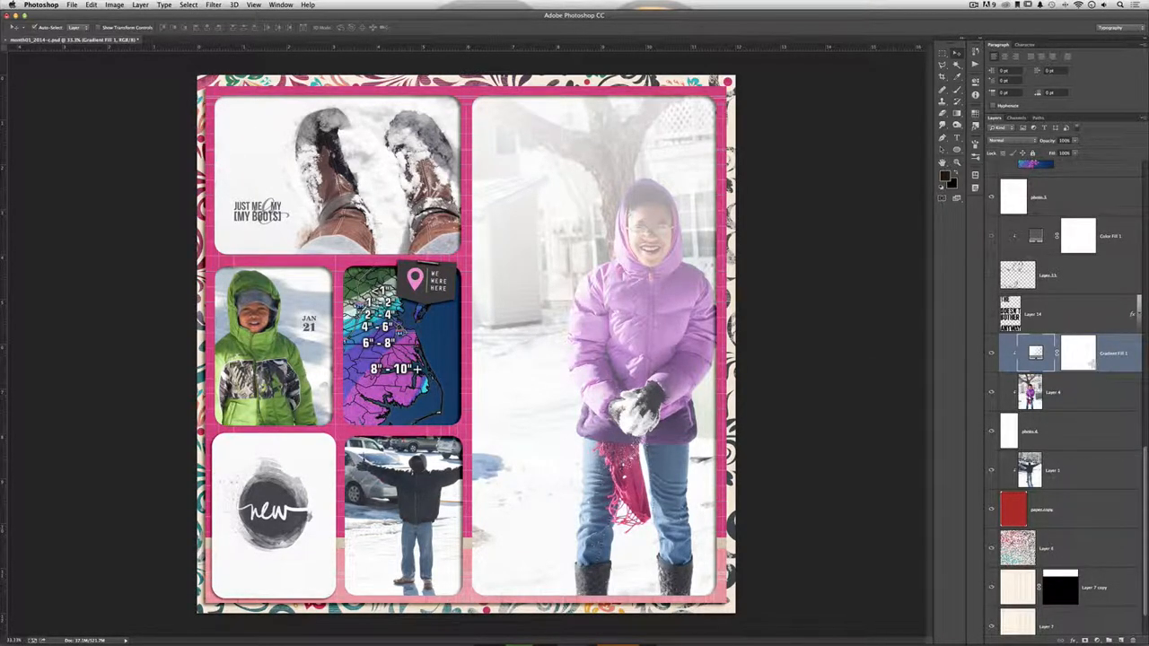
# Paint the girl's figure from head to boots in black on the gradient fill's mask with a large soft brush, removing the haze from her
pyautogui.click(1084, 357)
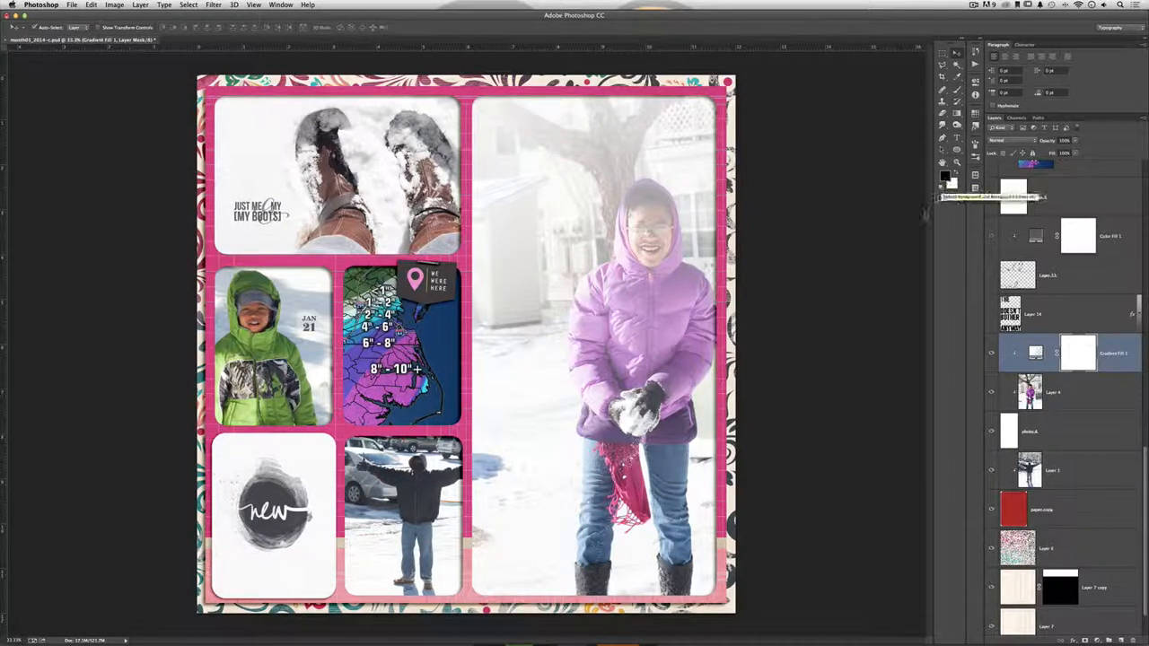
pyautogui.press('b')
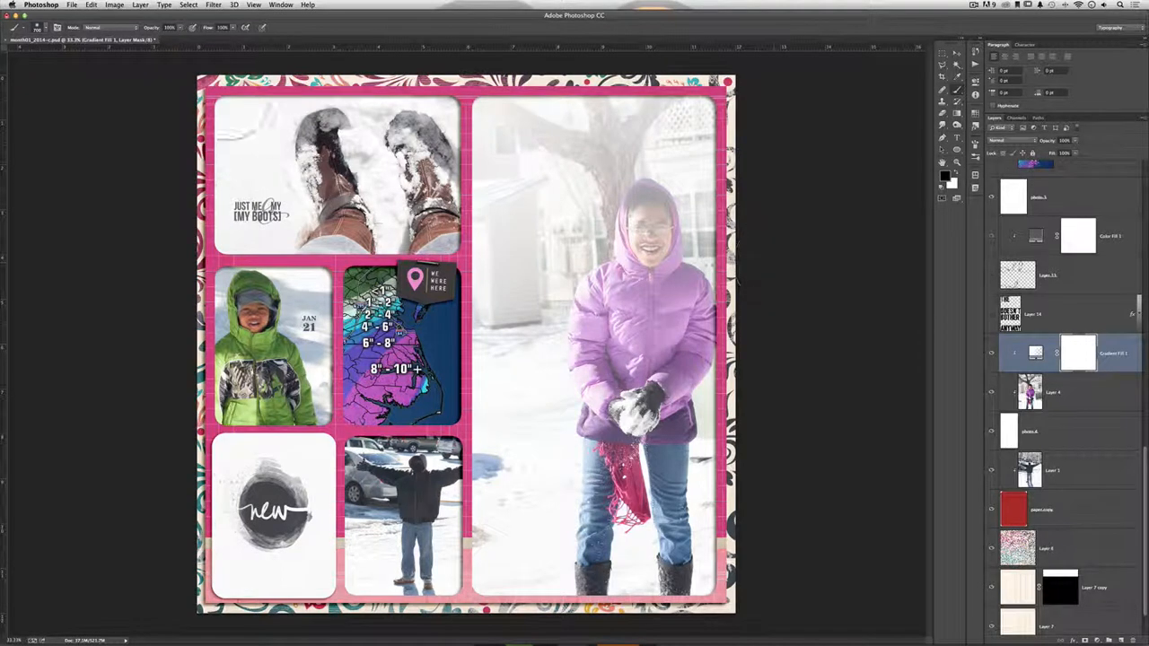
pyautogui.click(46, 30)
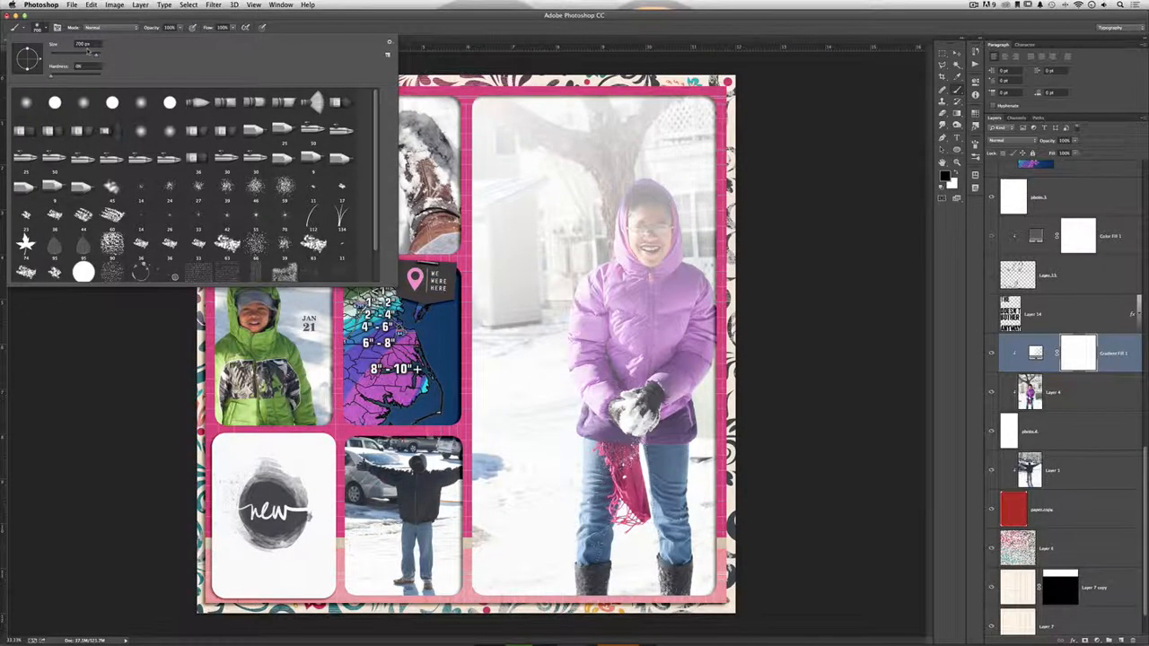
pyautogui.click(347, 24)
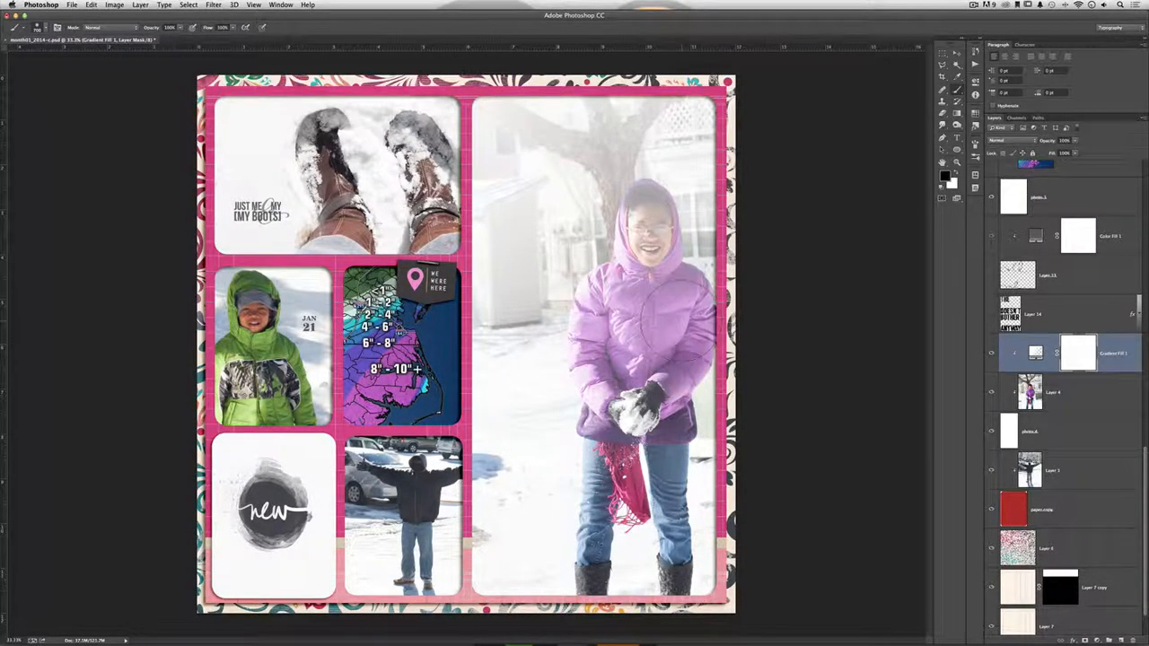
pyautogui.moveTo(664, 300)
pyautogui.mouseDown()
pyautogui.moveTo(656, 211)
pyautogui.moveTo(686, 305)
pyautogui.moveTo(614, 330)
pyautogui.moveTo(631, 335)
pyautogui.moveTo(633, 431)
pyautogui.moveTo(691, 491)
pyautogui.moveTo(619, 440)
pyautogui.moveTo(581, 570)
pyautogui.moveTo(591, 472)
pyautogui.moveTo(603, 527)
pyautogui.moveTo(499, 489)
pyautogui.moveTo(496, 474)
pyautogui.moveTo(538, 575)
pyautogui.moveTo(621, 568)
pyautogui.mouseUp()
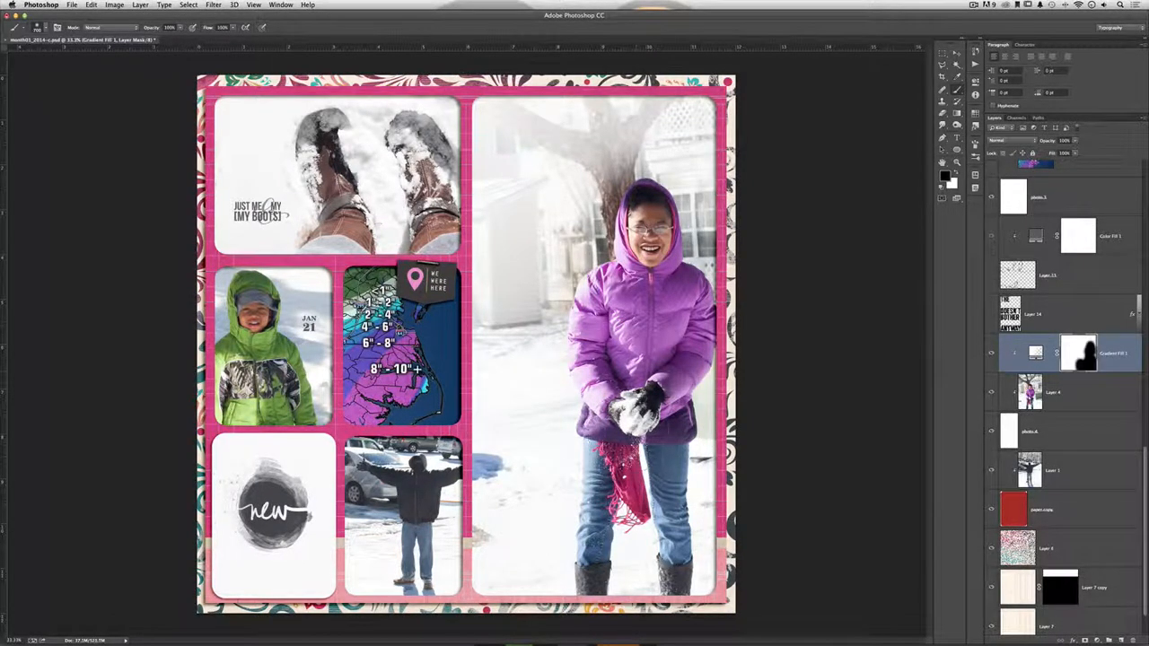
pyautogui.press('v')
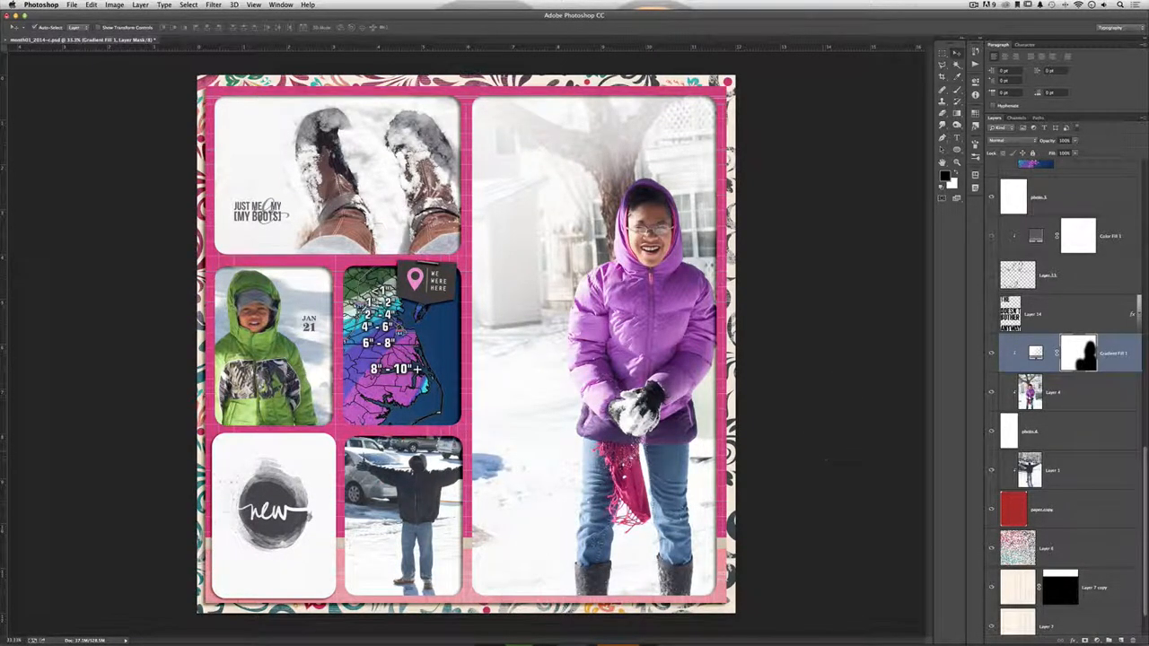
# Compare the girl's photo with and without the masked gradient fill
pyautogui.click(991, 354)
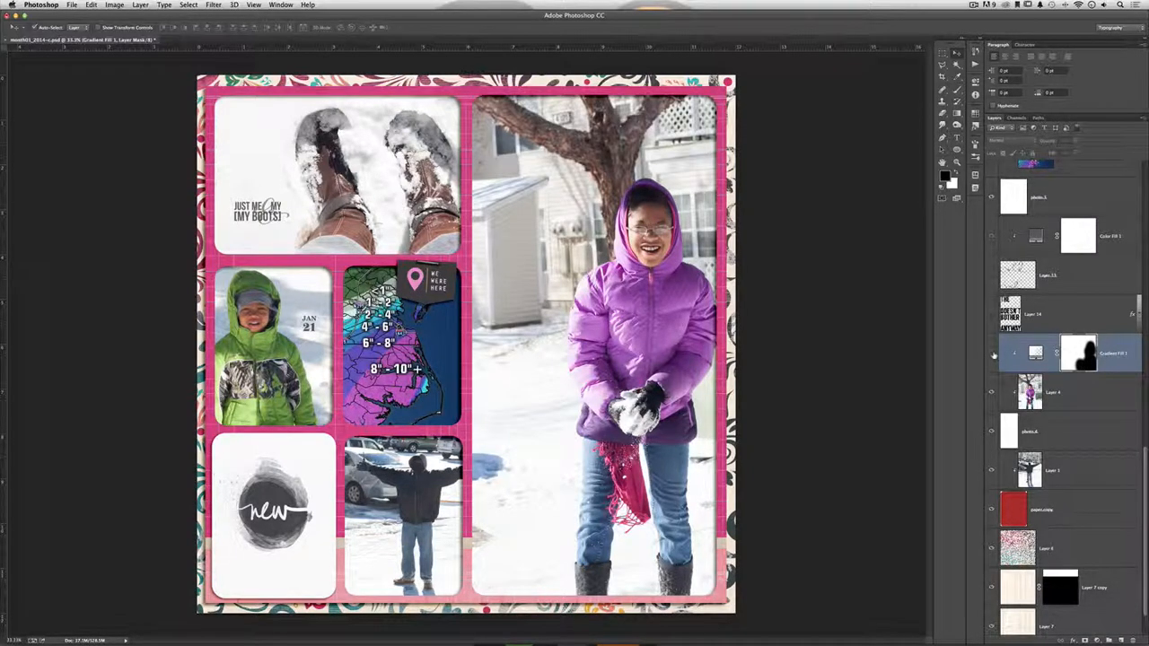
pyautogui.click(991, 353)
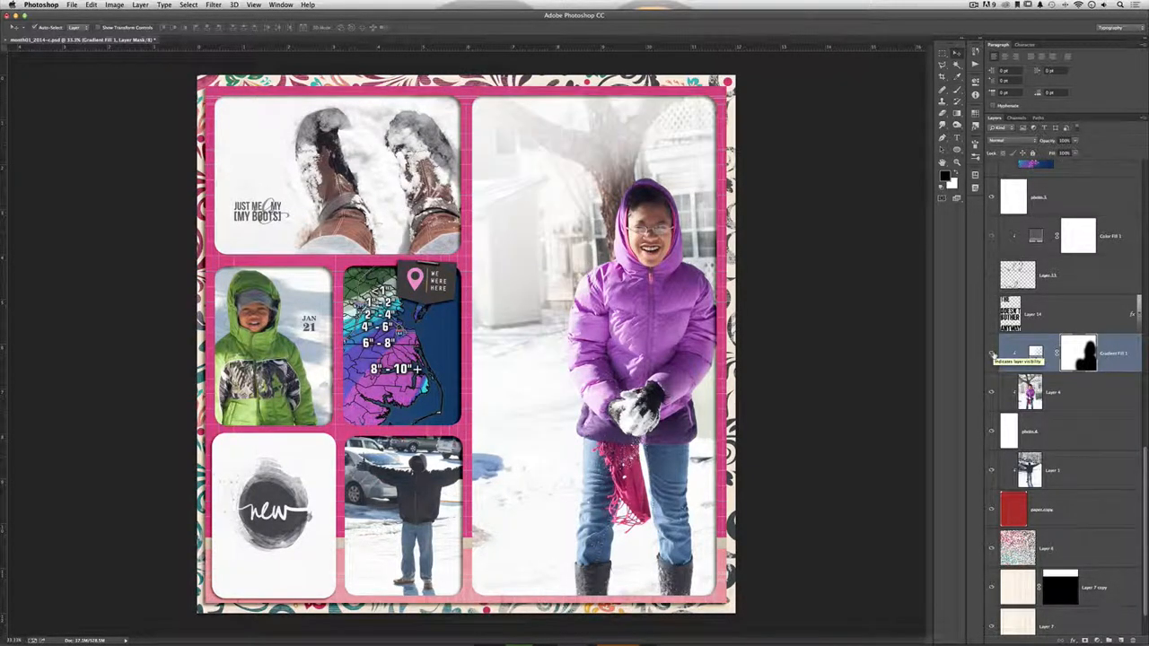
# Show the title word art over the photo again, and turn on the journaling text layer about the snow
pyautogui.click(991, 314)
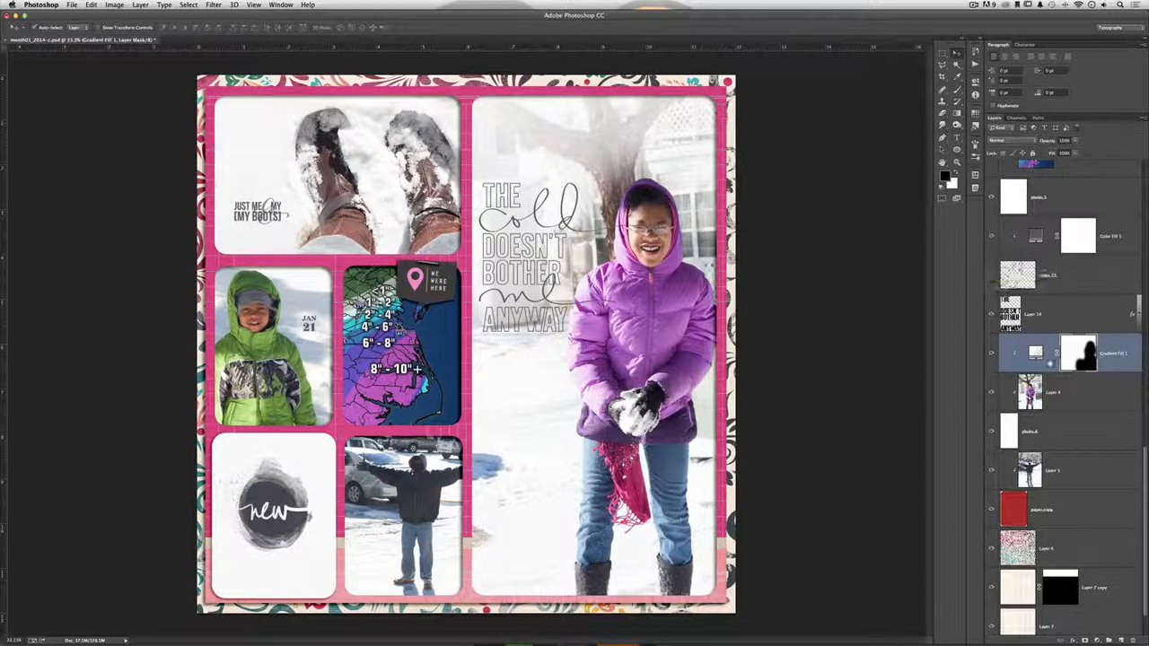
pyautogui.scroll(10, 1046, 377)
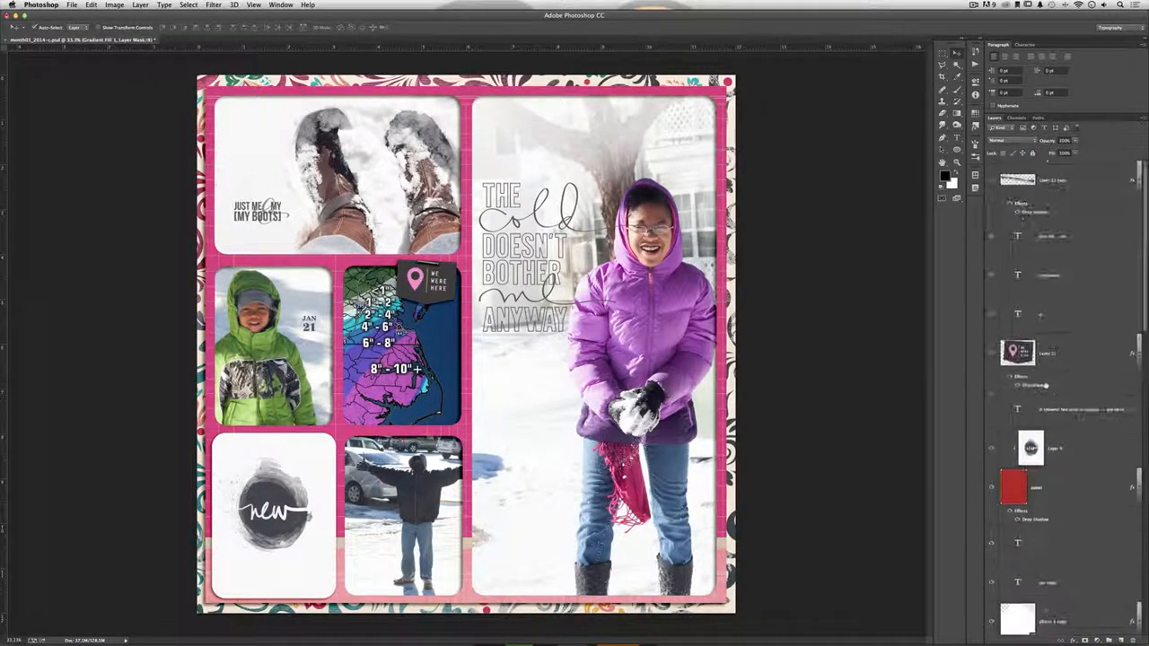
pyautogui.click(990, 409)
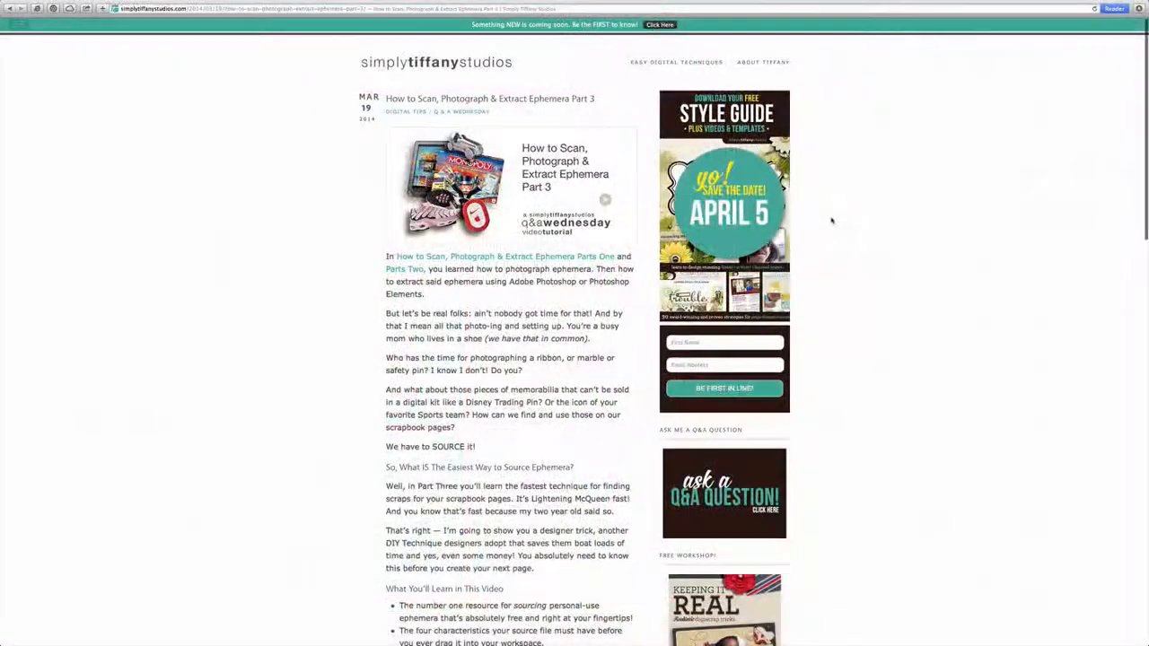
# In the web browser, look through the simplytiffanystudios.com post "How to Scan, Photograph & Extract Ephemera Part 3" down to its video and comments
pyautogui.scroll(-5, 831, 220)
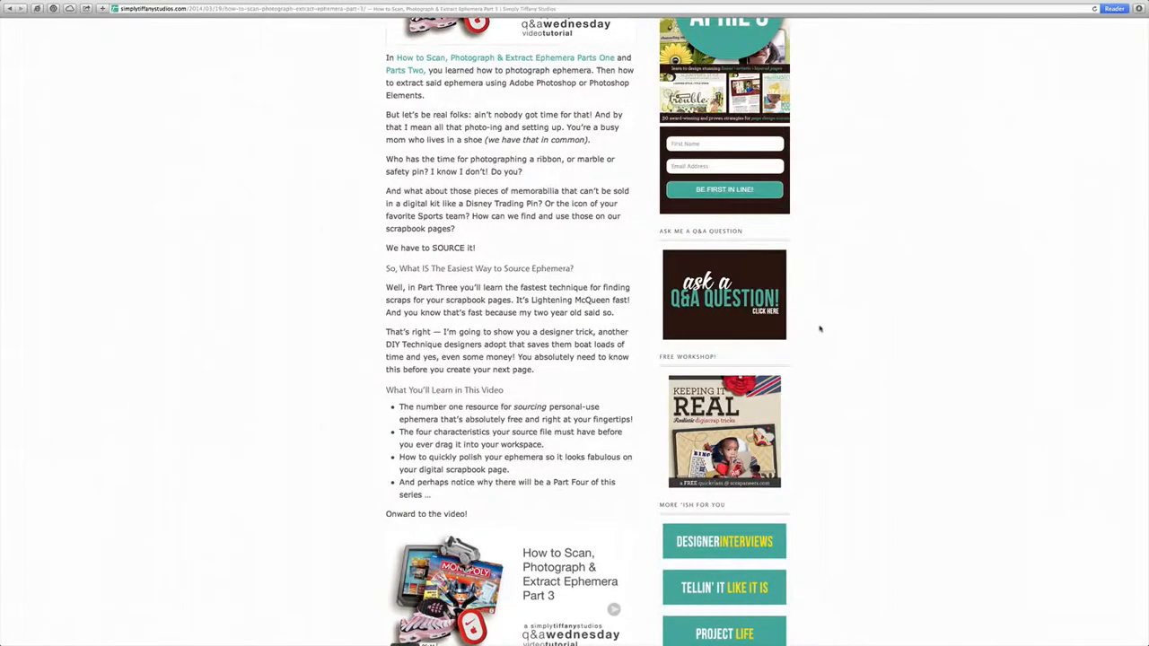
pyautogui.scroll(-10, 819, 329)
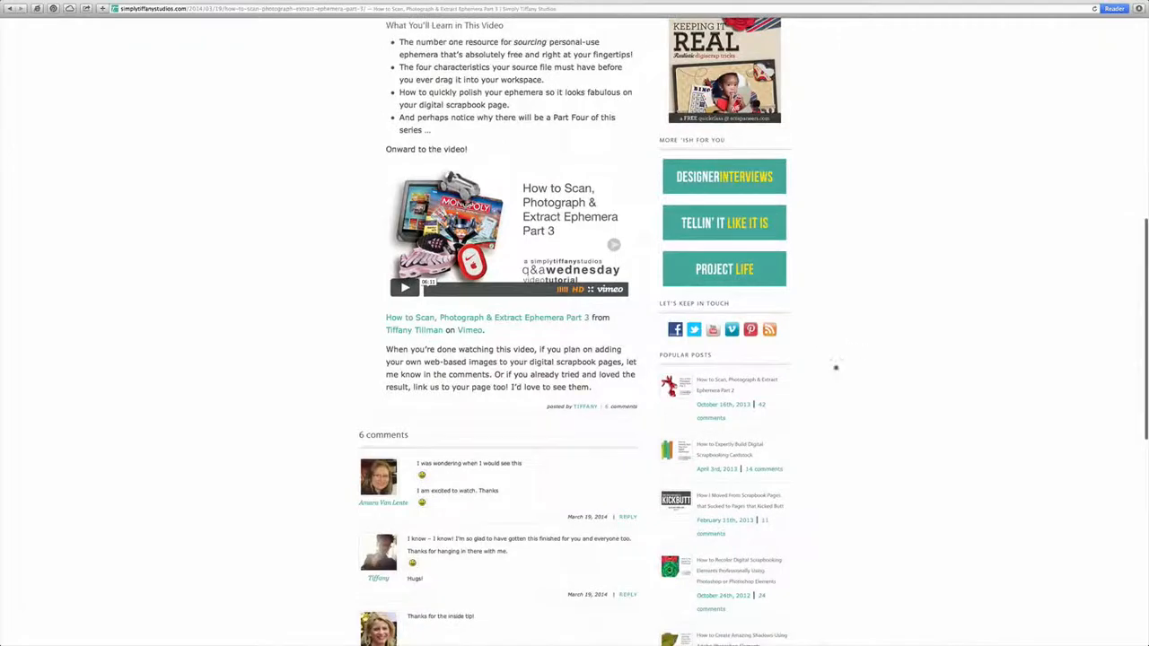